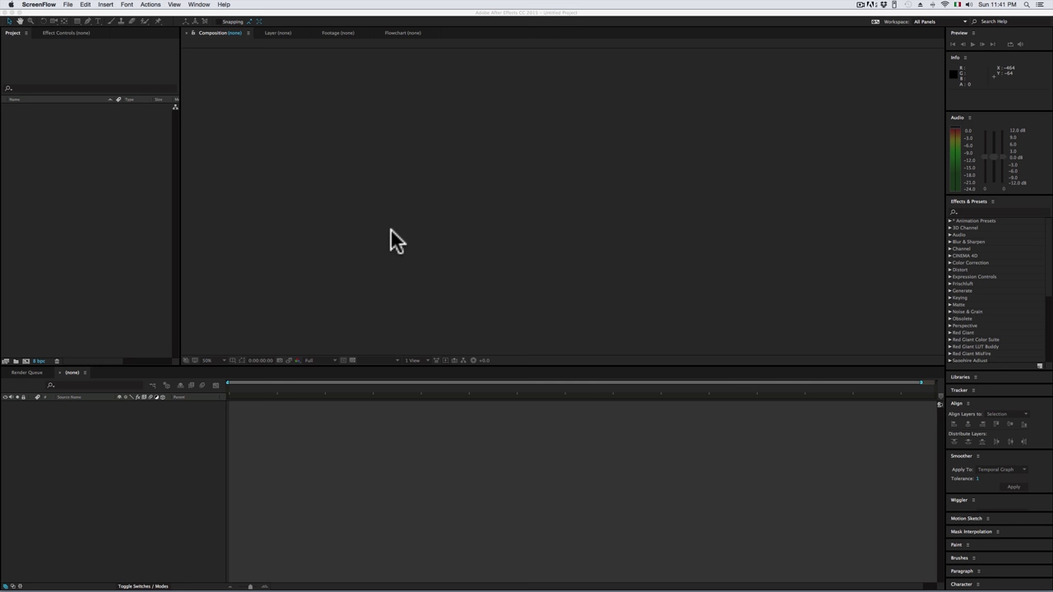
- Hide After Effects to show the desktop, then bring its window back
left_click(257, 18)
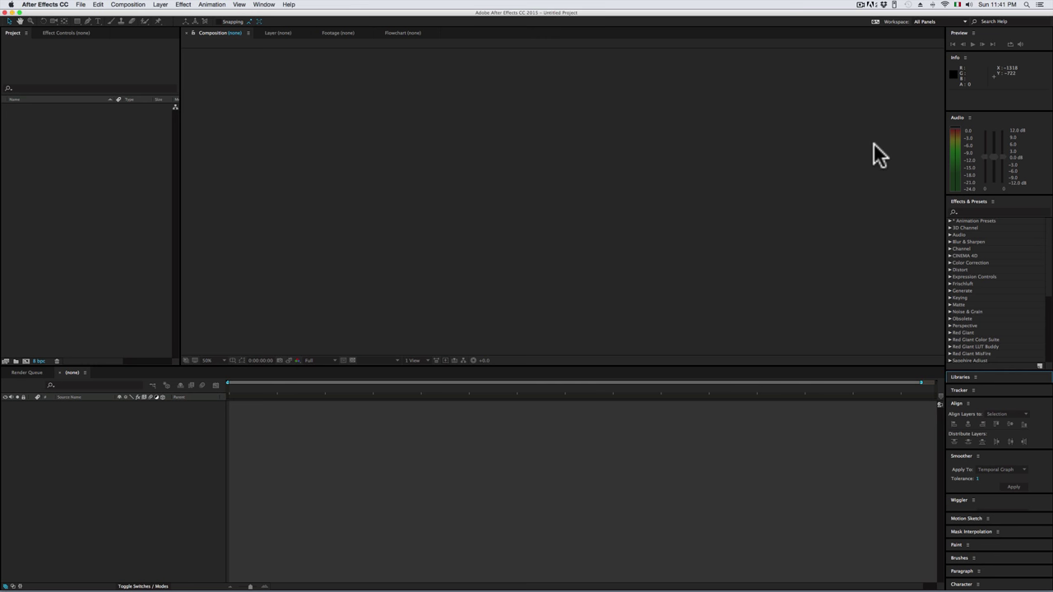
left_click(48, 10)
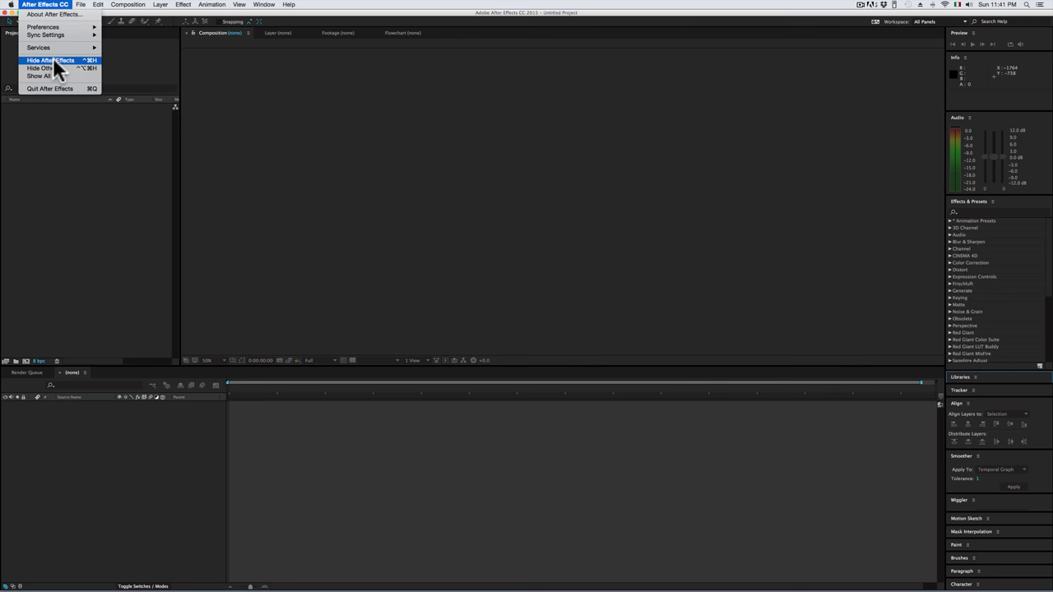
left_click(52, 56)
mouse_move(792, 586)
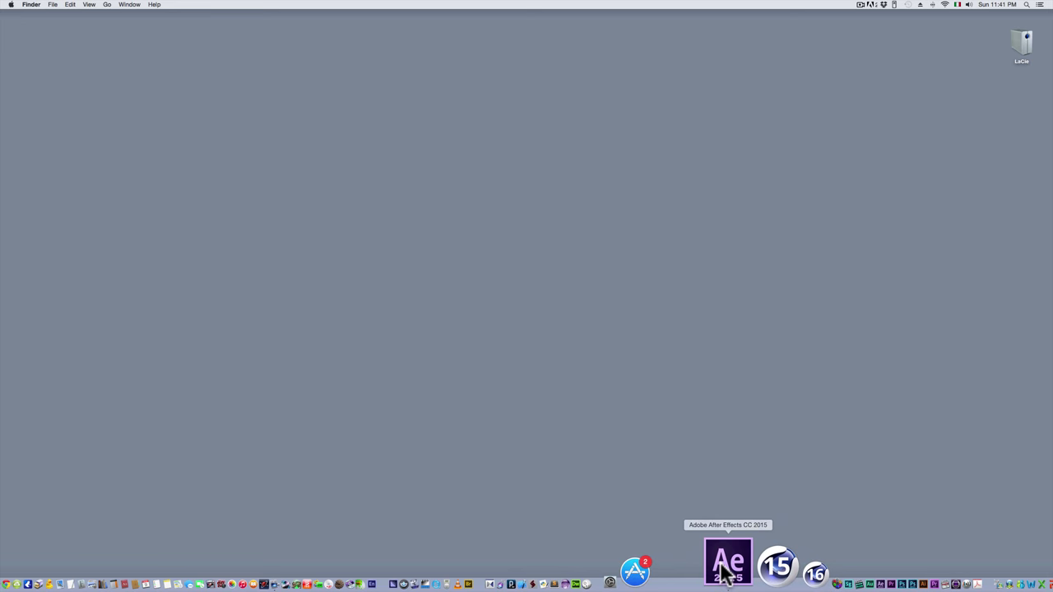
left_click(724, 578)
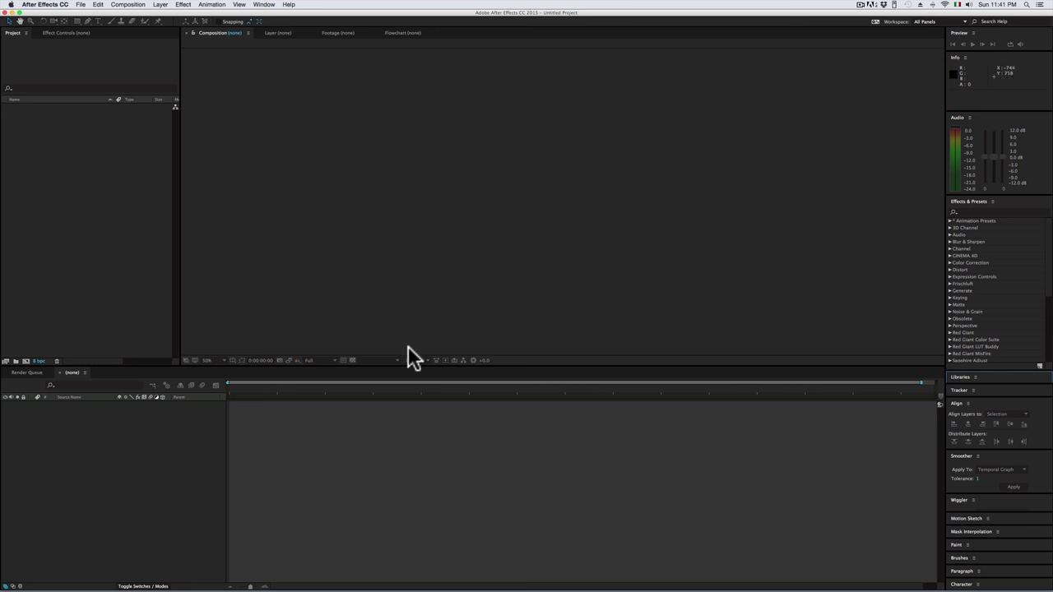
- Widen the Project panel beside the viewer and maximize the After Effects window to fill the screen
left_click_drag(179, 245, 199, 245)
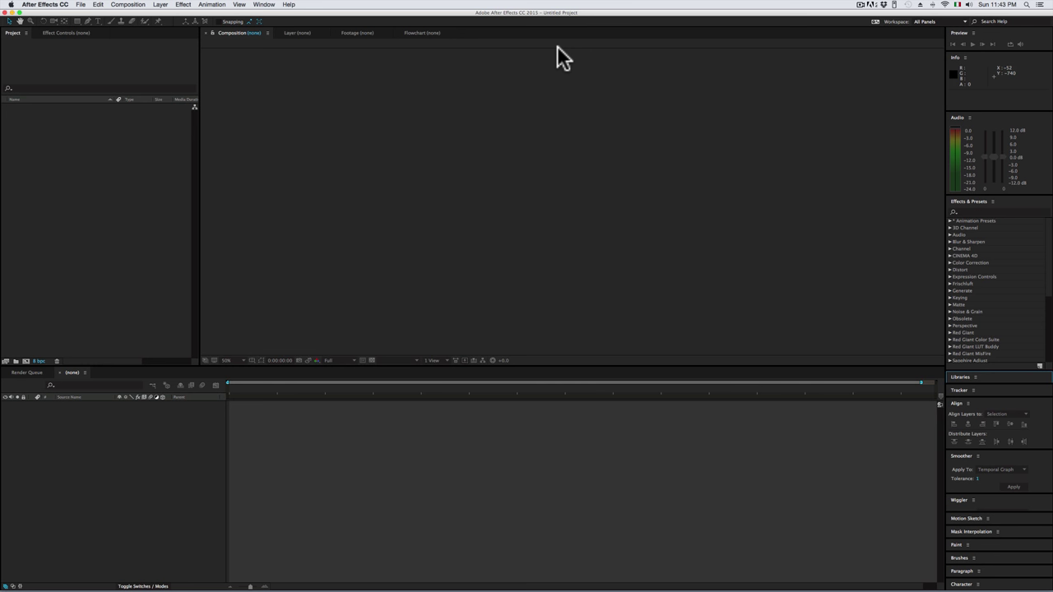
left_click_drag(546, 14, 553, 15)
double_click(553, 15)
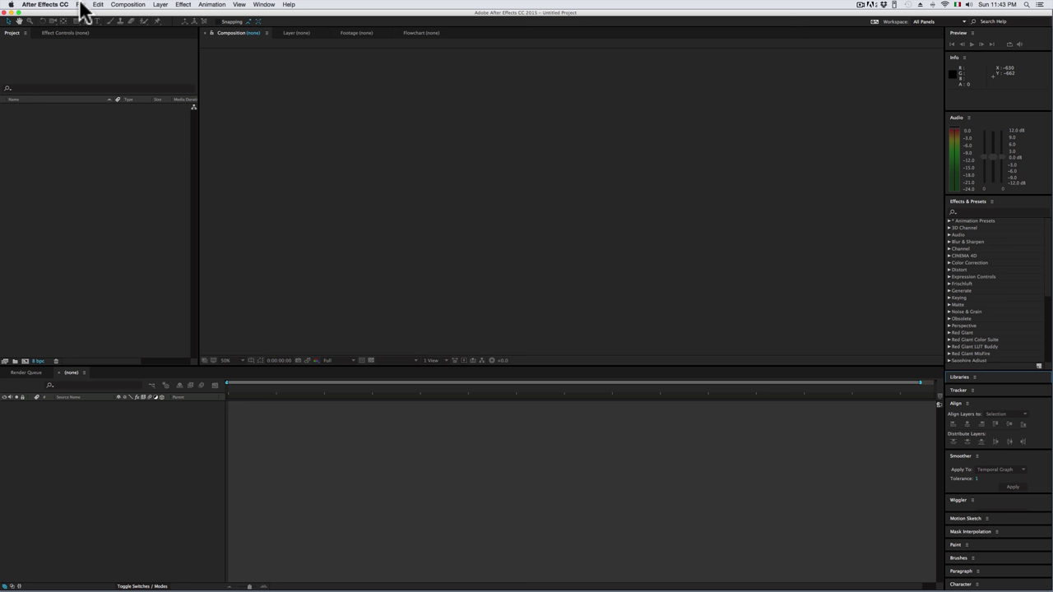
- Start Save As with the name lezione_01 and choose Documents/Progetti_corso_AE as the location
left_click(81, 5)
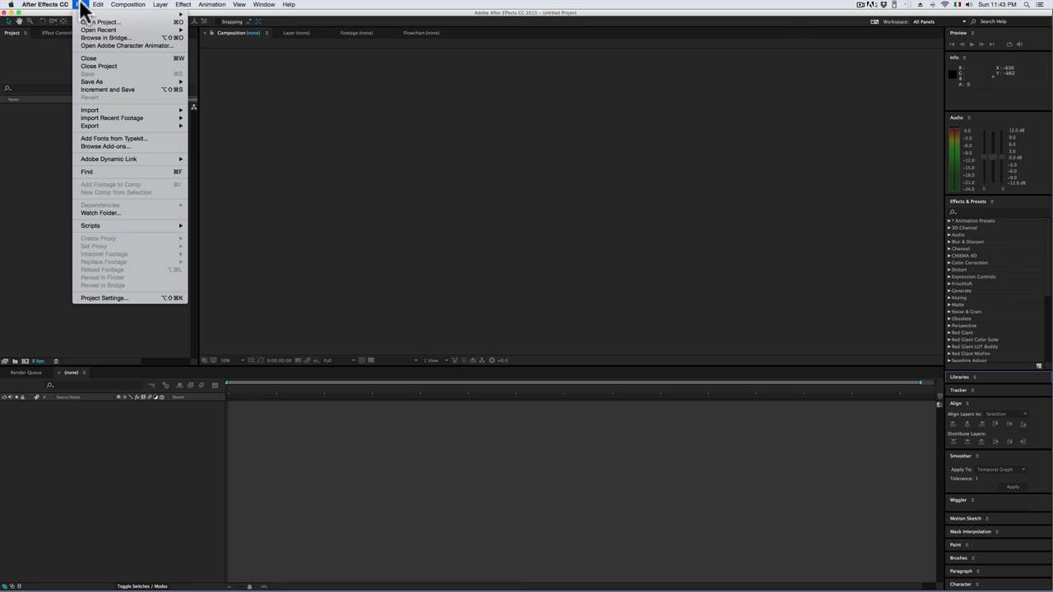
mouse_move(114, 81)
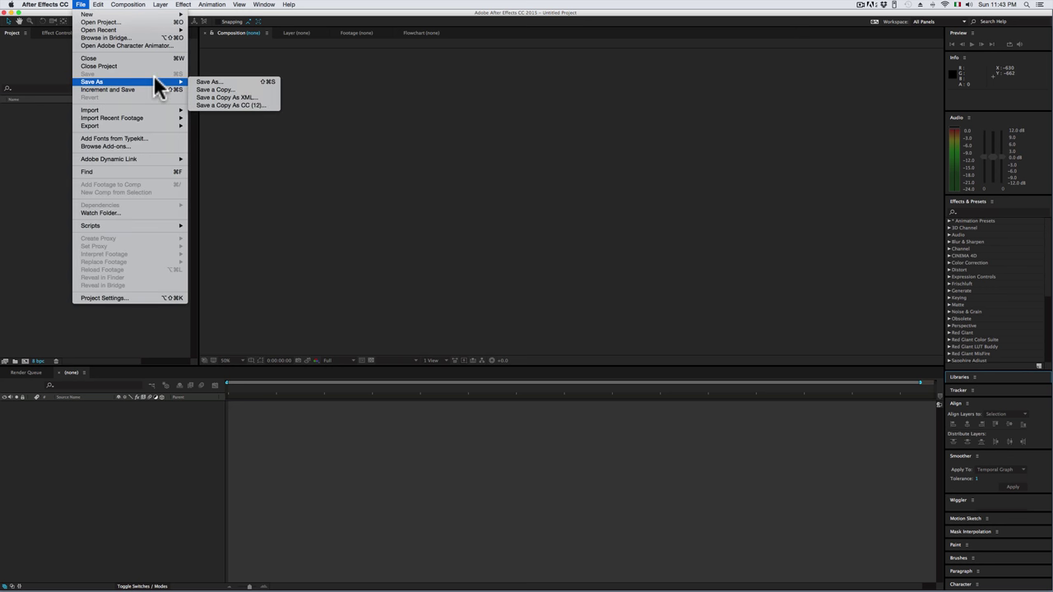
left_click(219, 80)
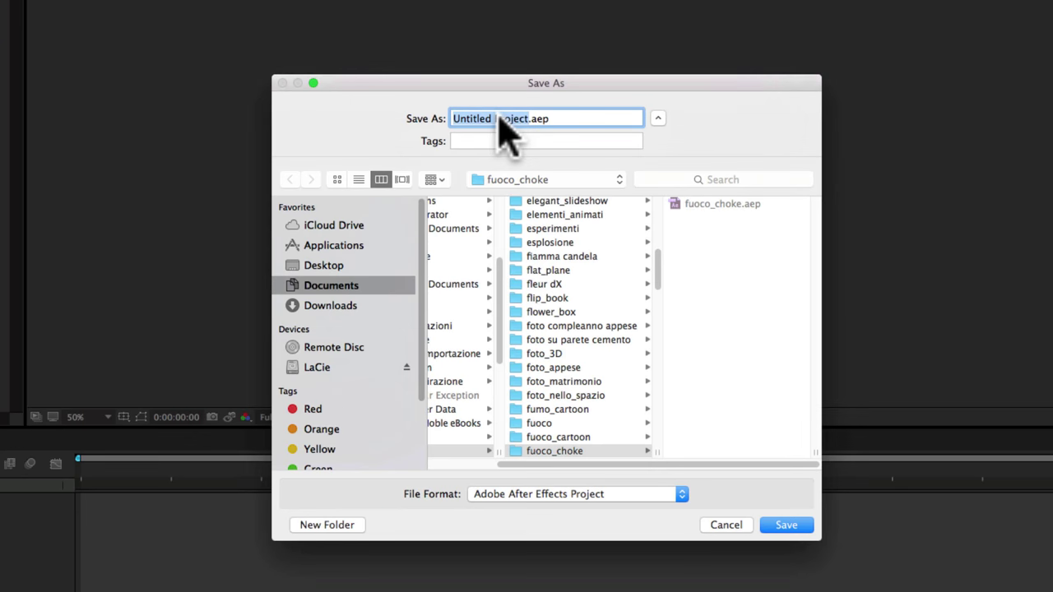
type("lezione")
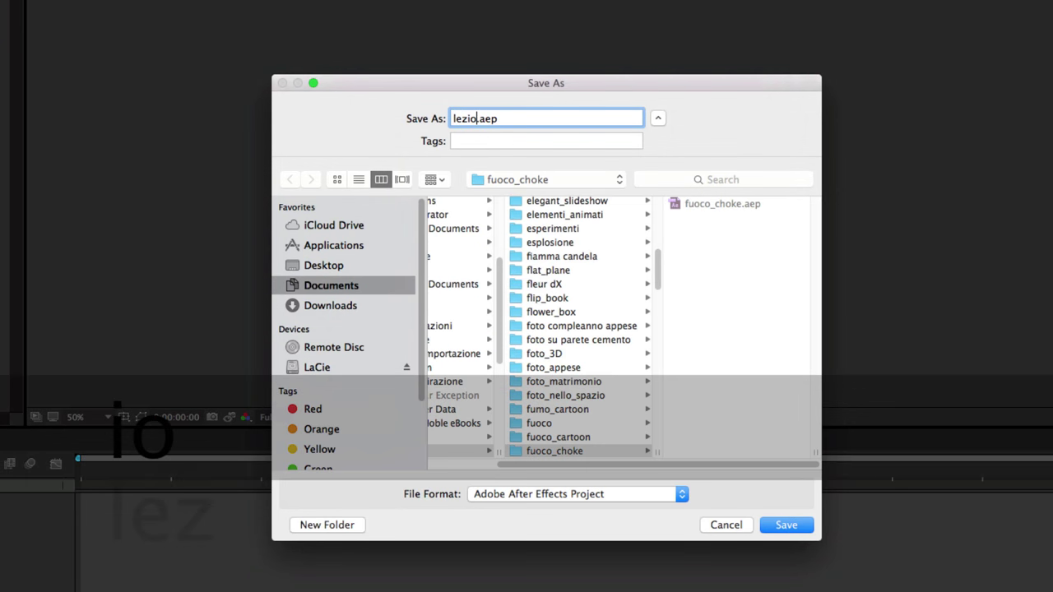
type("_01")
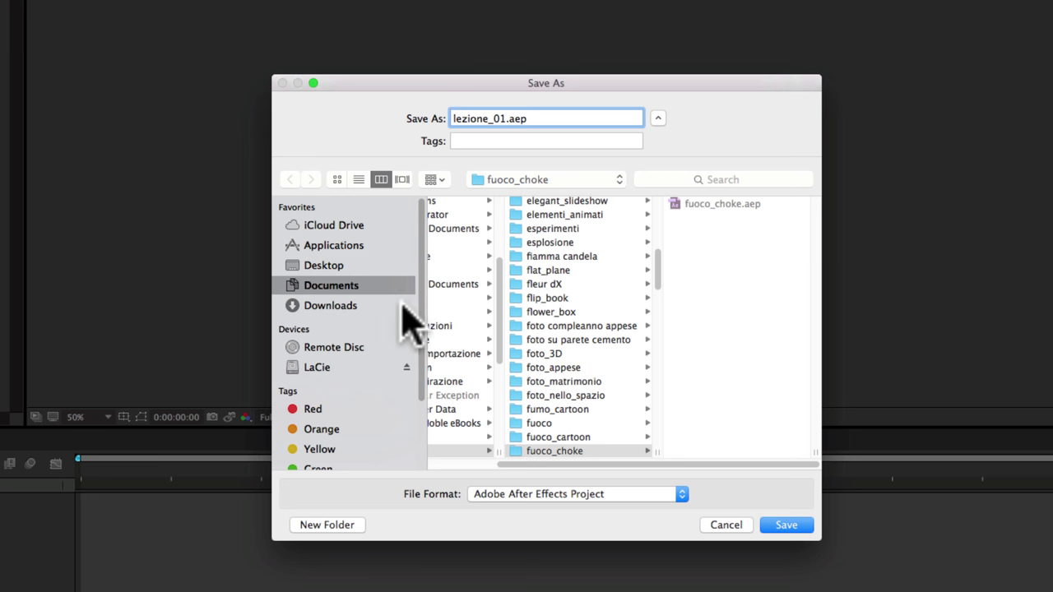
left_click(354, 285)
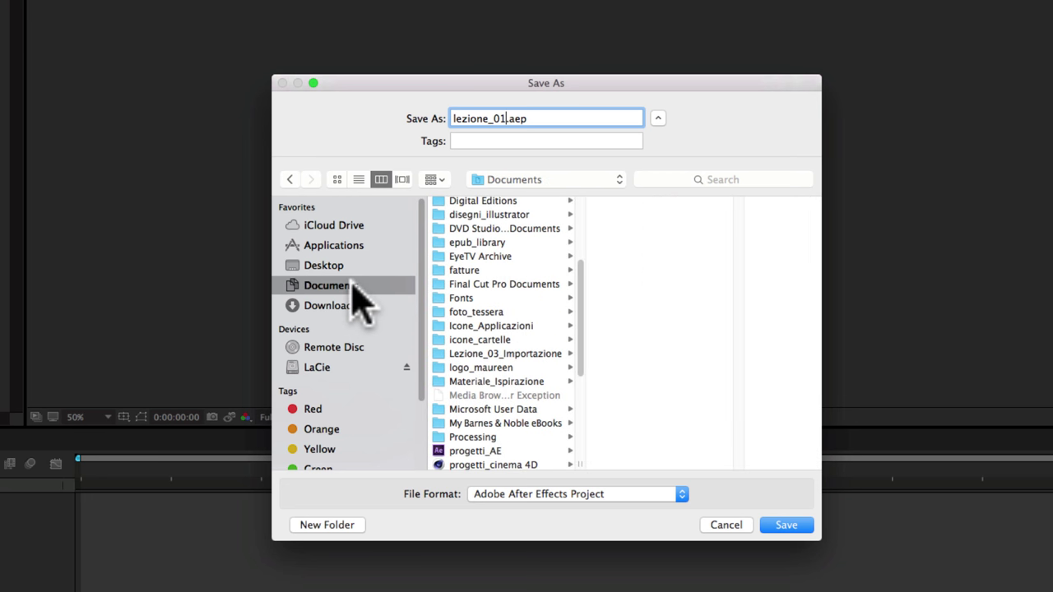
left_click_drag(581, 329, 581, 425)
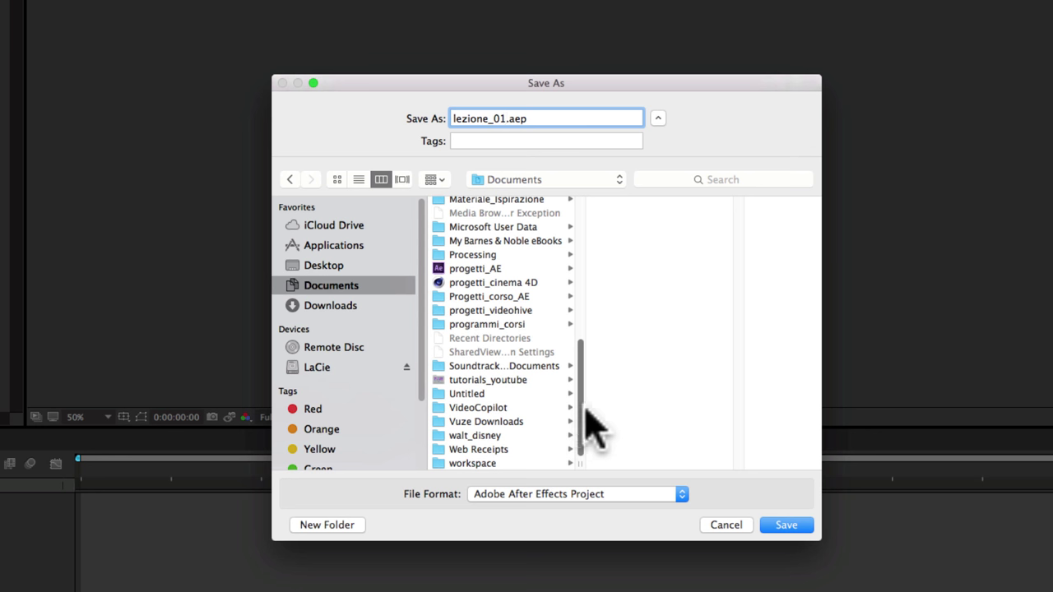
left_click(486, 297)
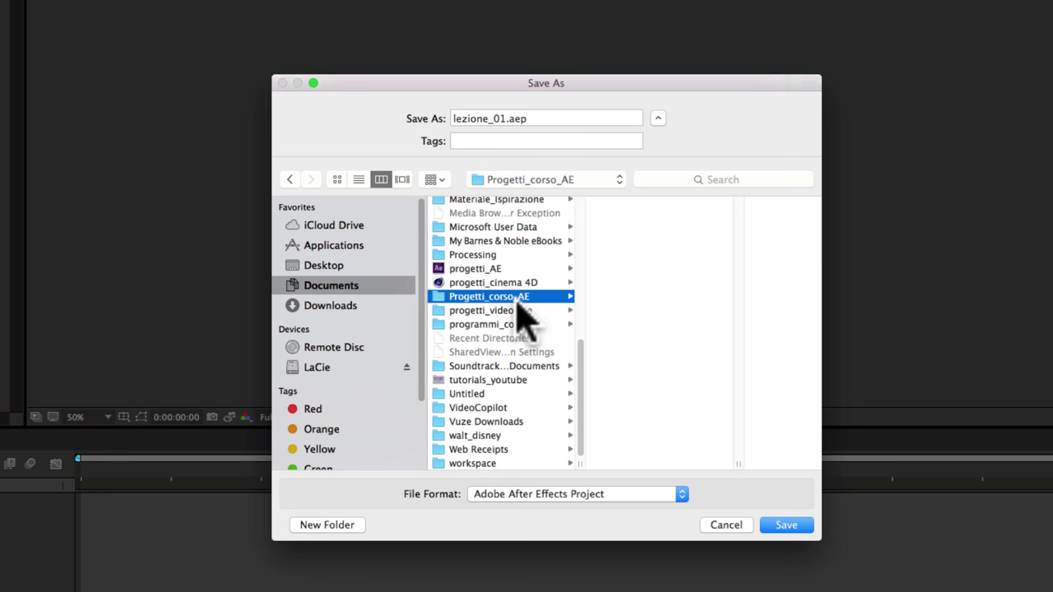
- Create a new lezione_01 folder there and save the project into it as lezione_01.aep
left_click(334, 527)
type("lezione_01")
left_click(494, 226)
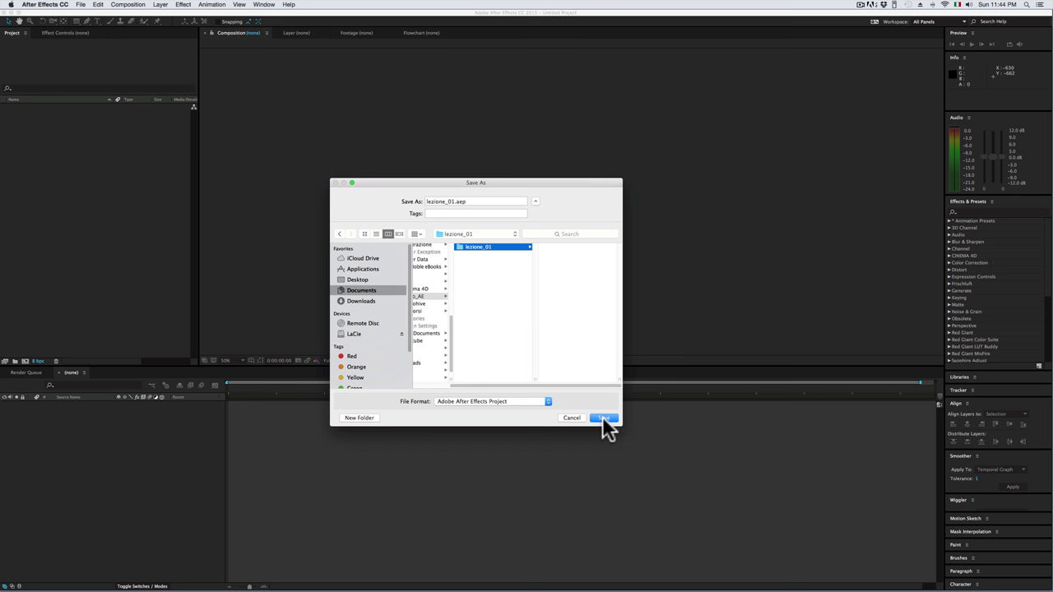
left_click(602, 418)
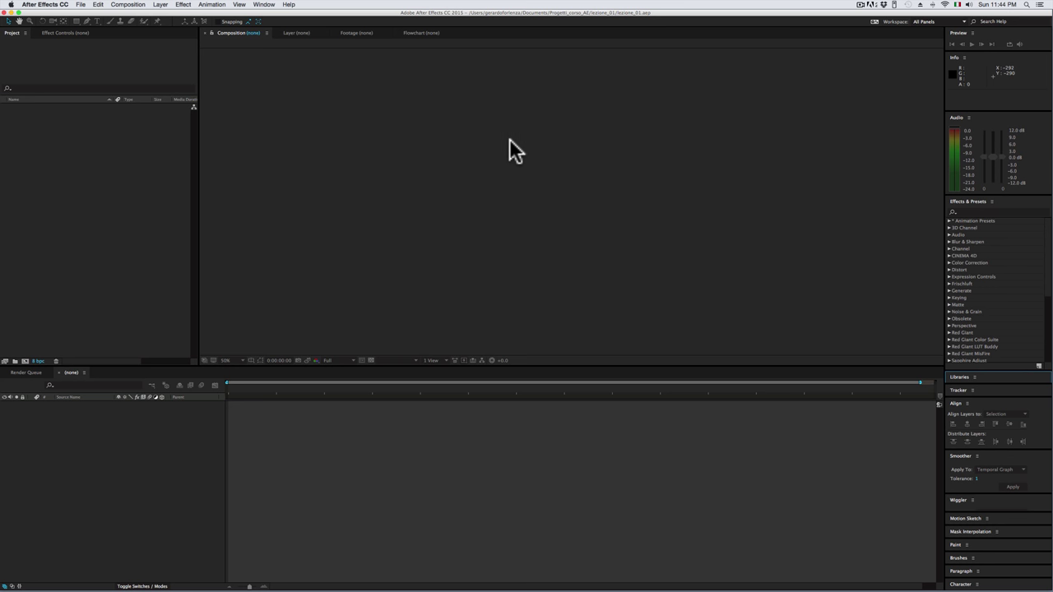
left_click(82, 6)
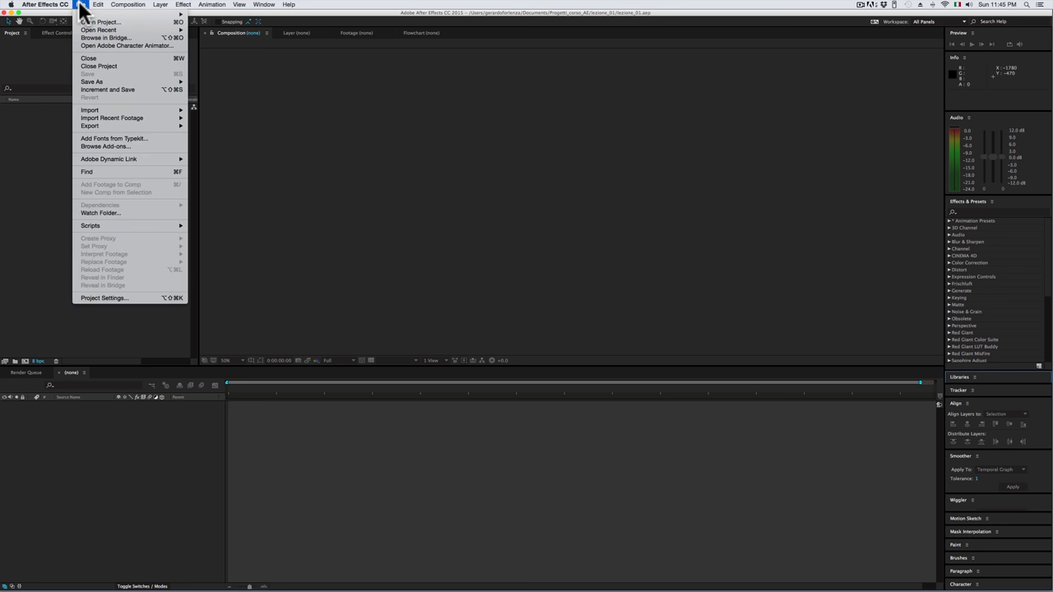
left_click(105, 297)
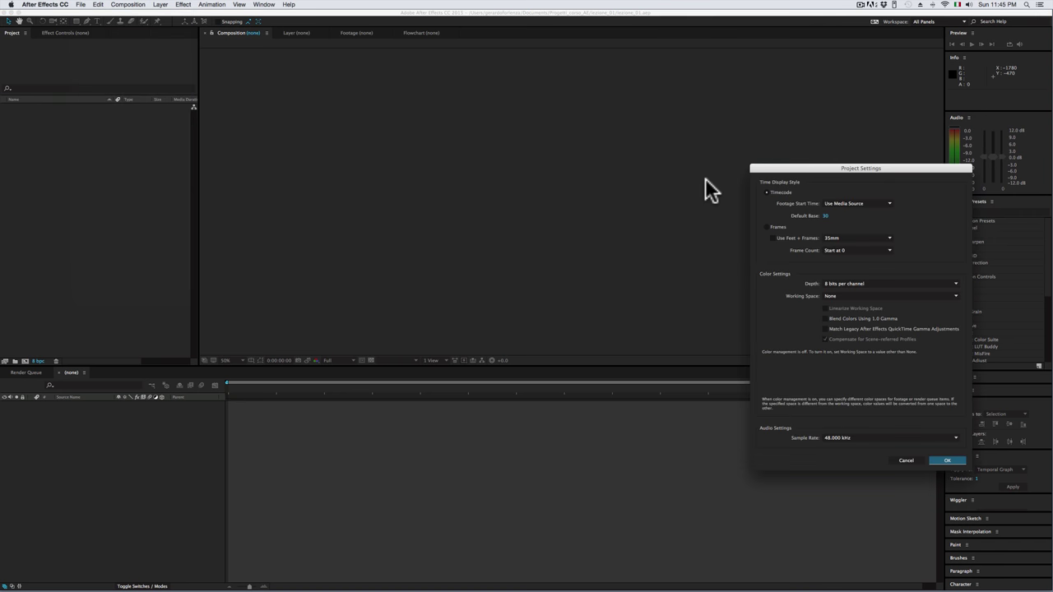
left_click_drag(805, 170, 203, 136)
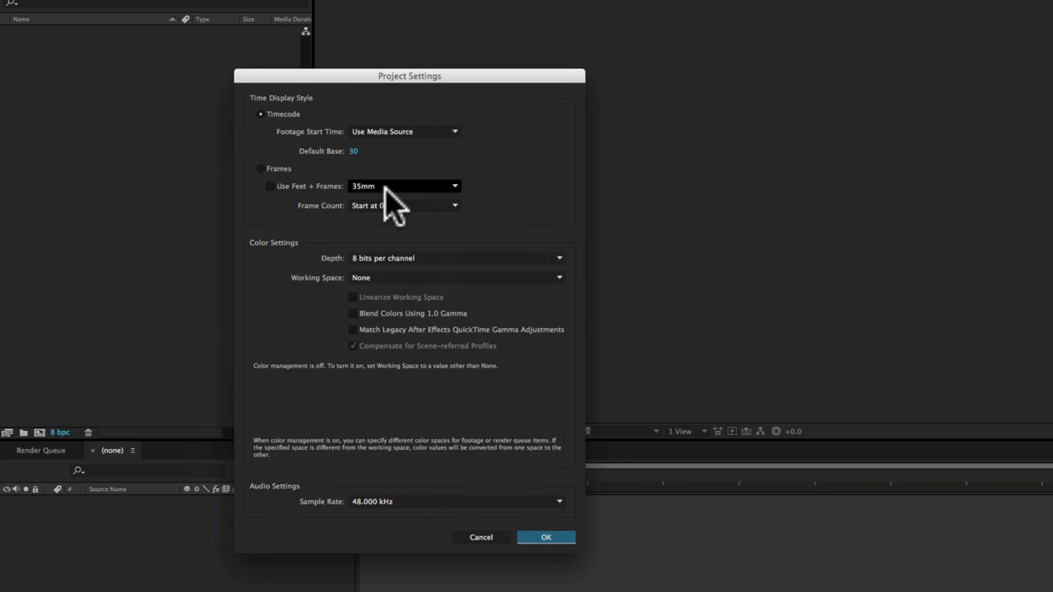
left_click(410, 278)
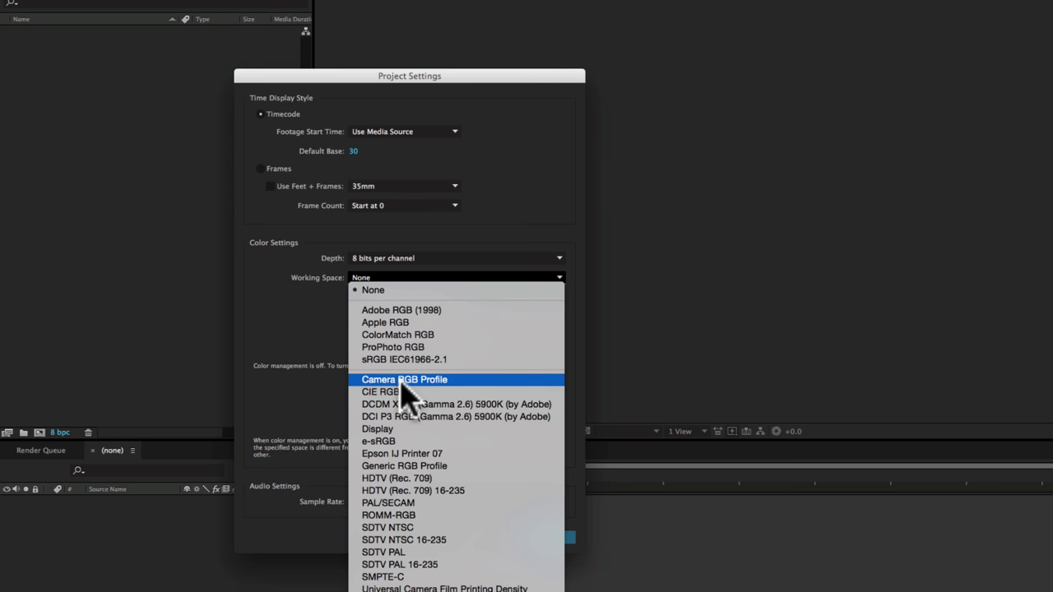
left_click(306, 353)
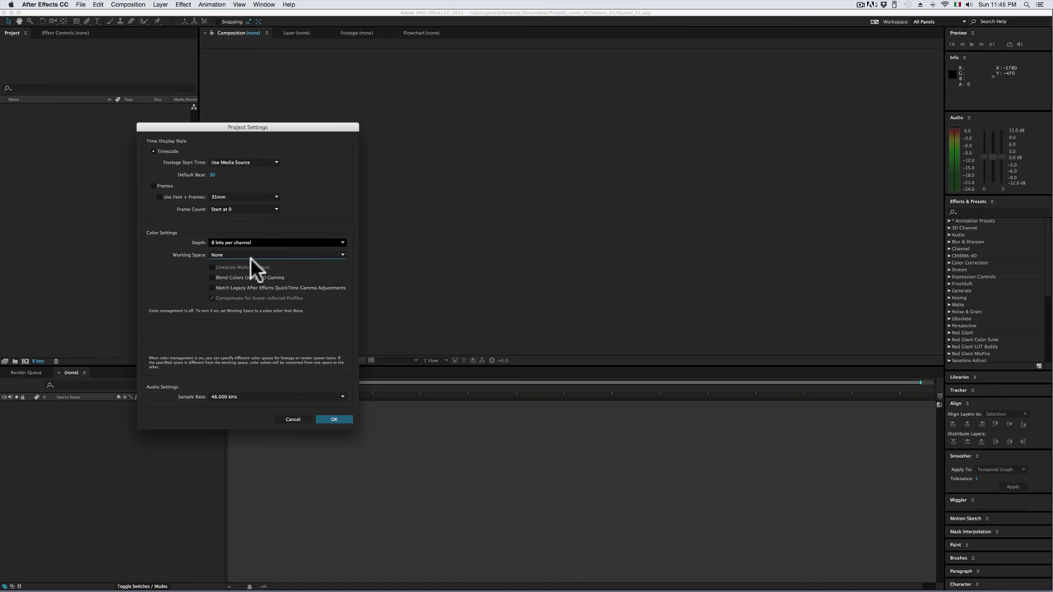
left_click(335, 421)
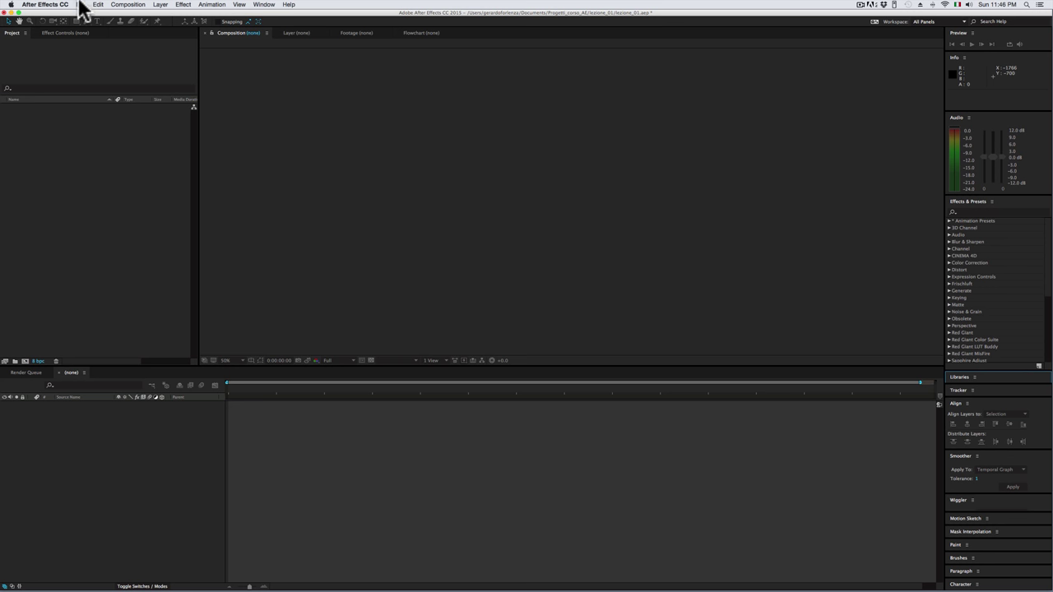
left_click(80, 4)
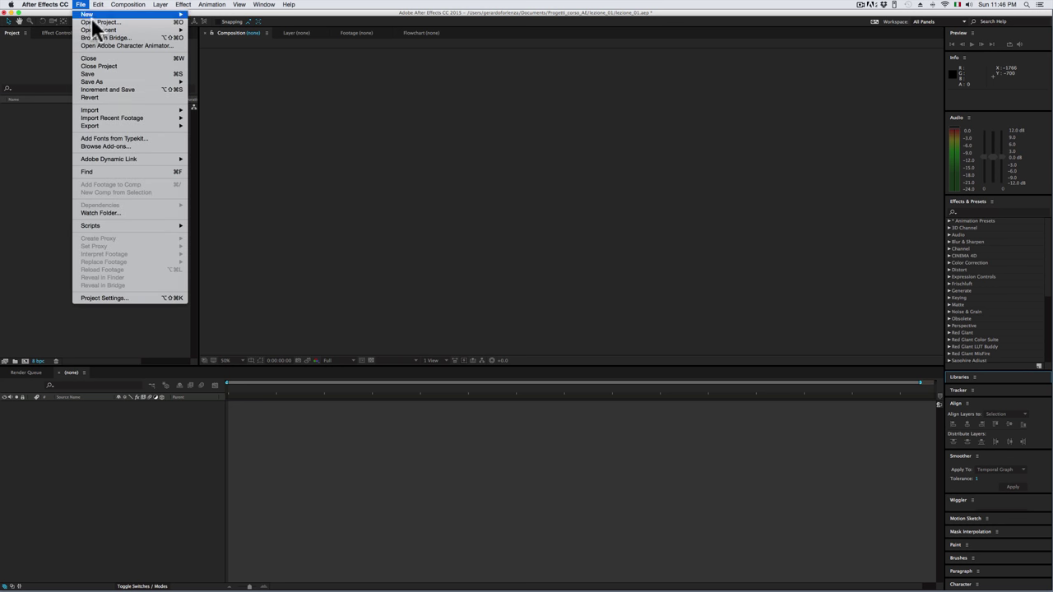
mouse_move(148, 82)
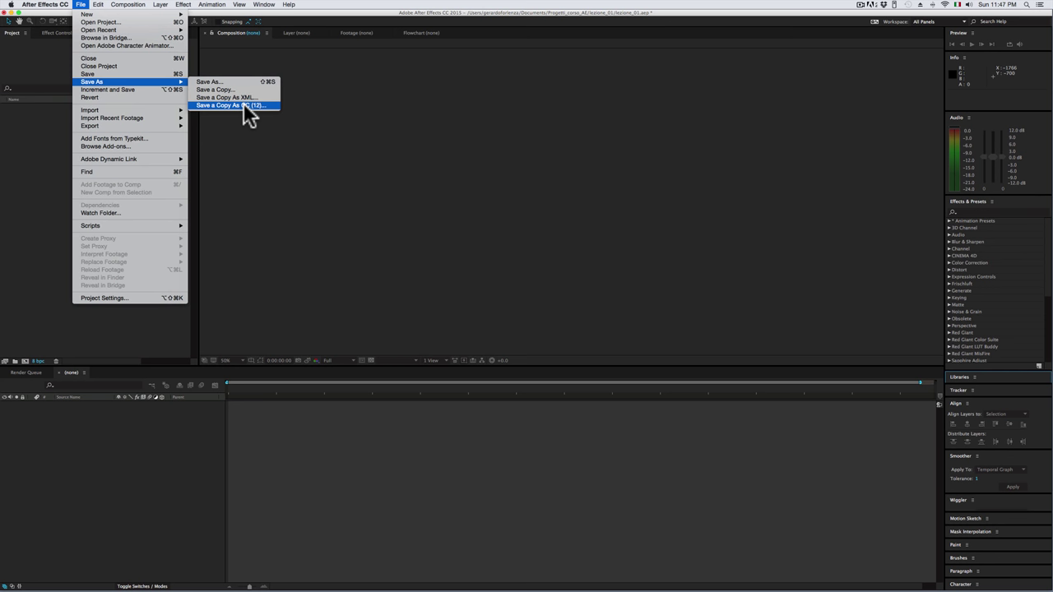
left_click(318, 162)
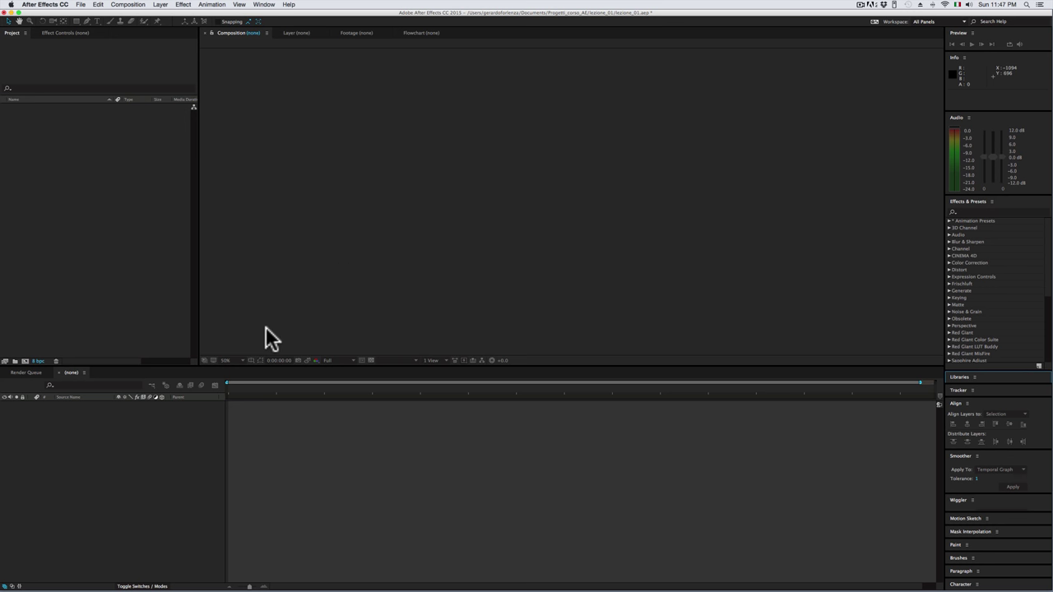
- Create a new project, saving the changes to lezione_01.aep when prompted
left_click(81, 5)
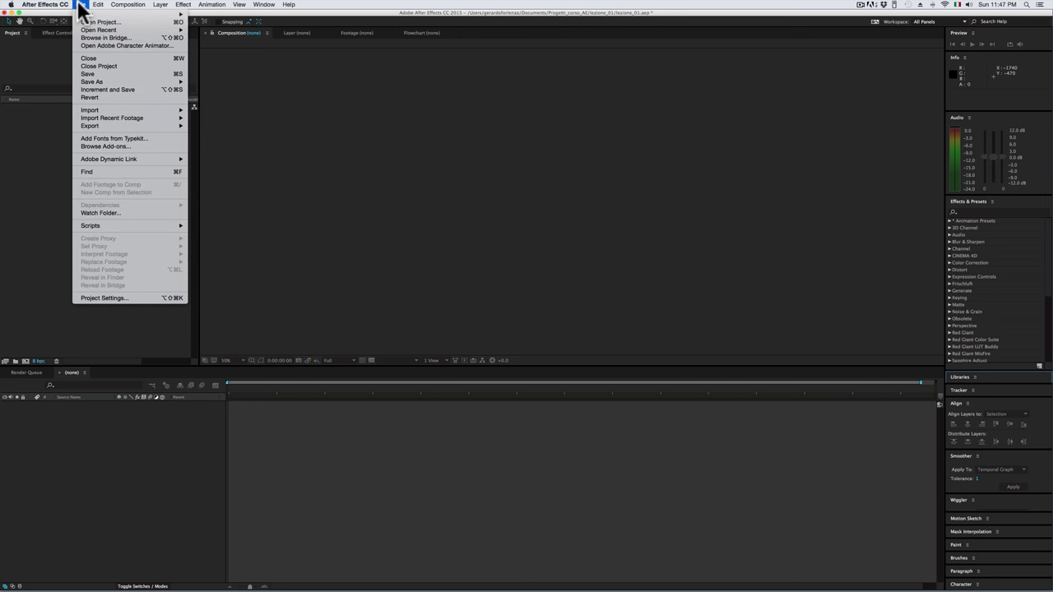
mouse_move(84, 15)
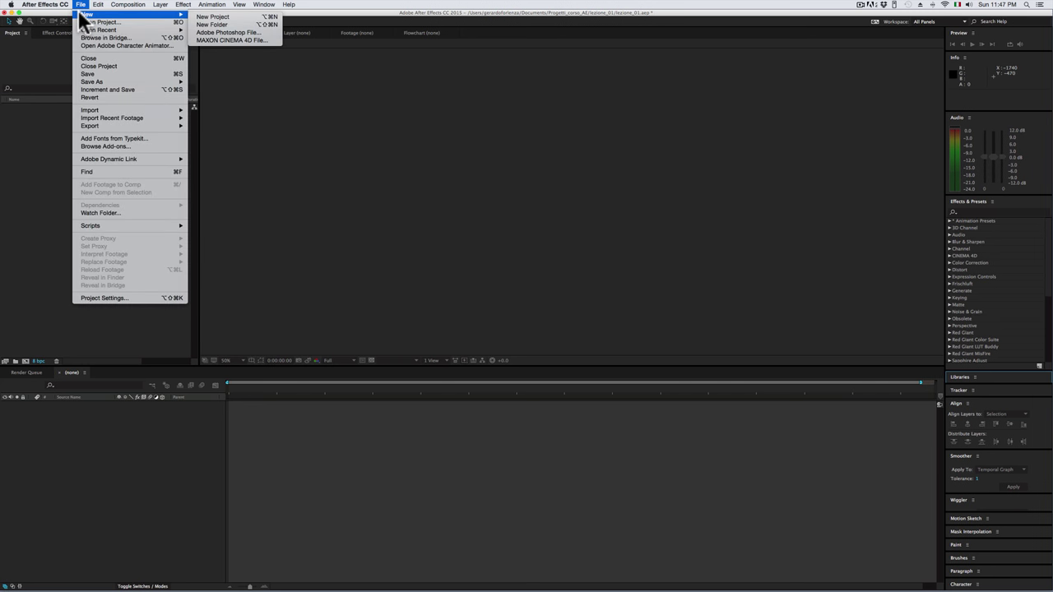
left_click(211, 17)
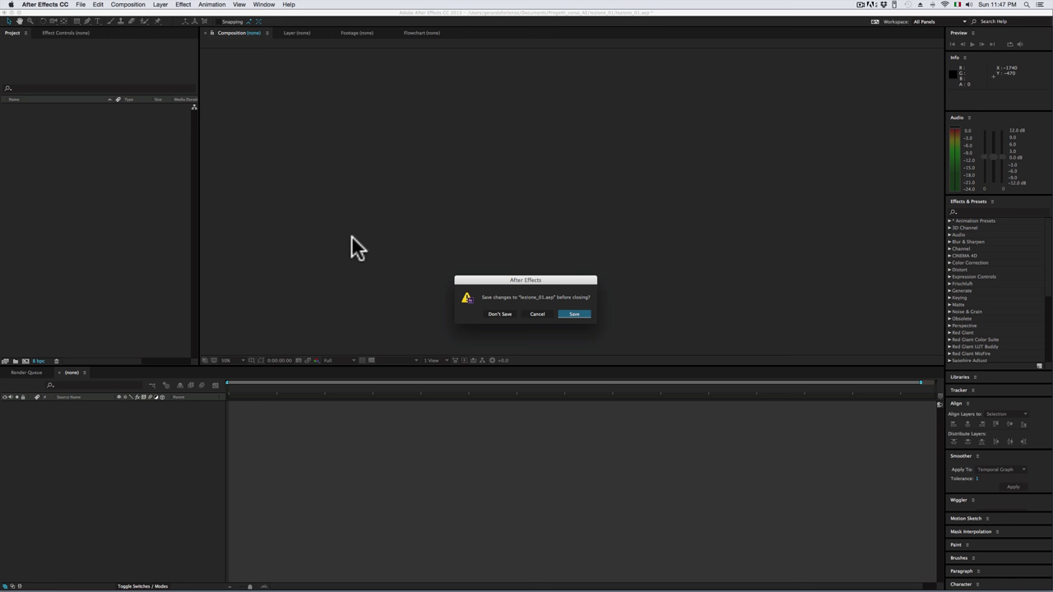
left_click(531, 313)
left_click(574, 314)
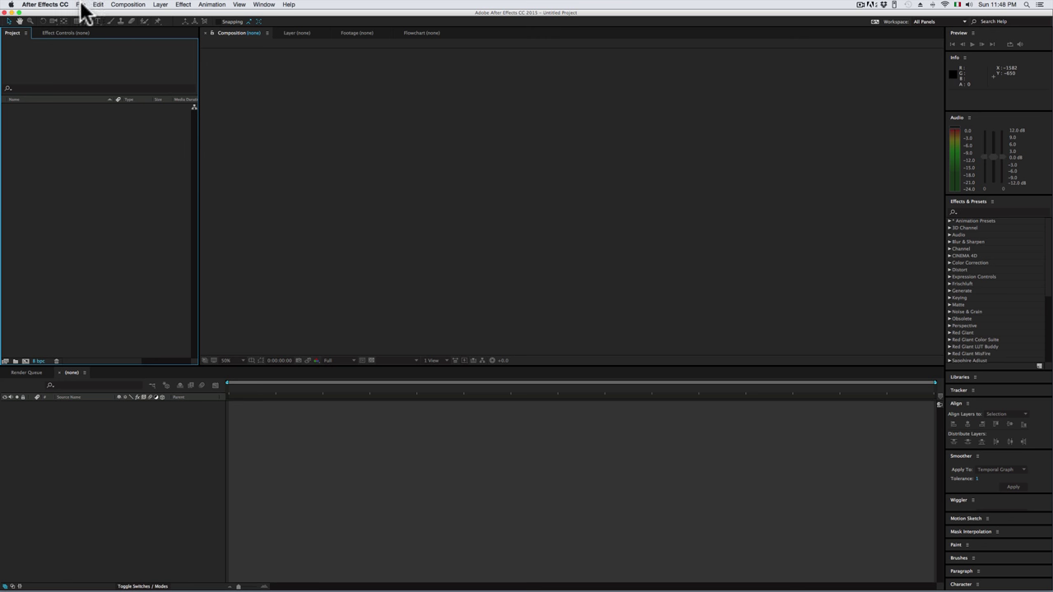
left_click(81, 5)
mouse_move(92, 78)
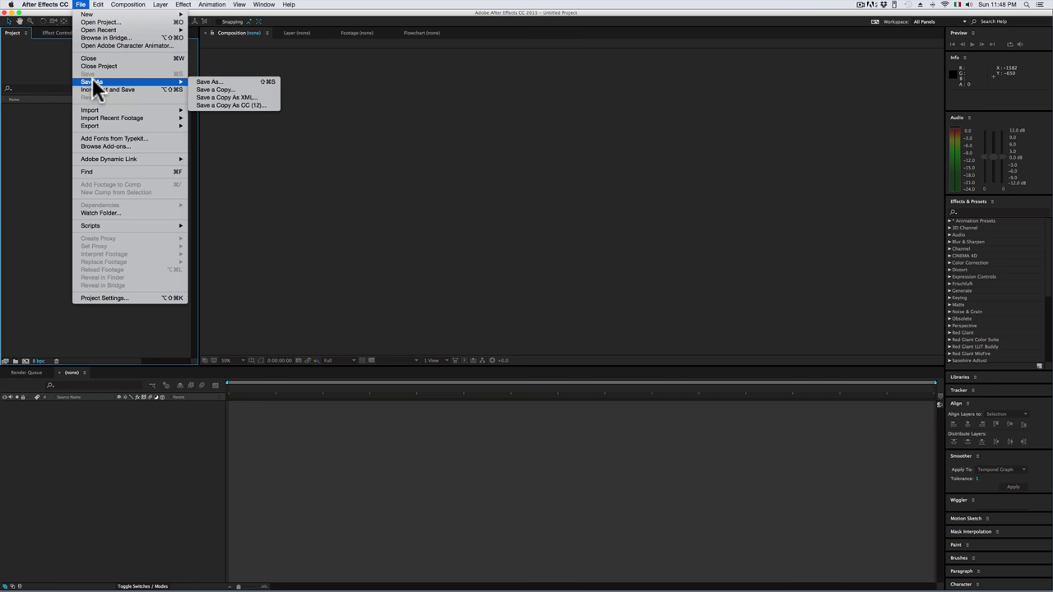
left_click(209, 82)
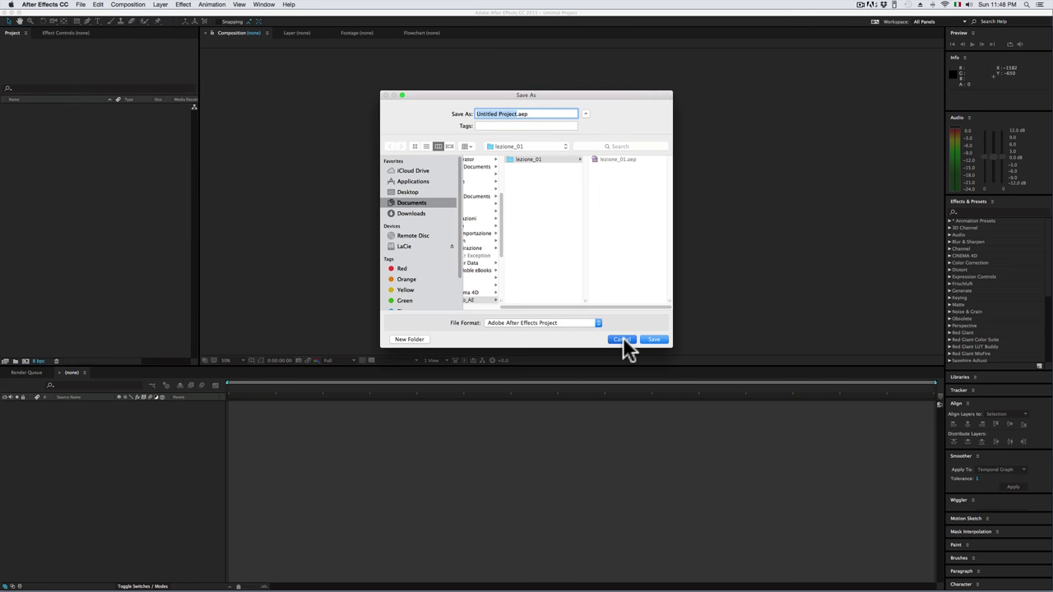
left_click(622, 340)
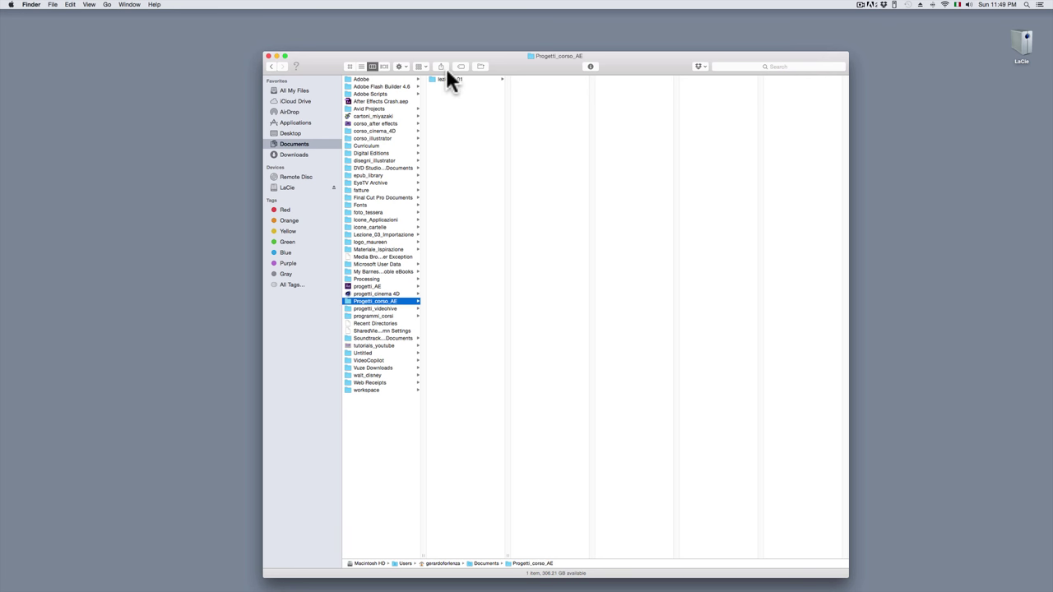
- Open Progetti_corso_AE/lezione_01 in Finder and reopen lezione_01.aep in After Effects
left_click(449, 77)
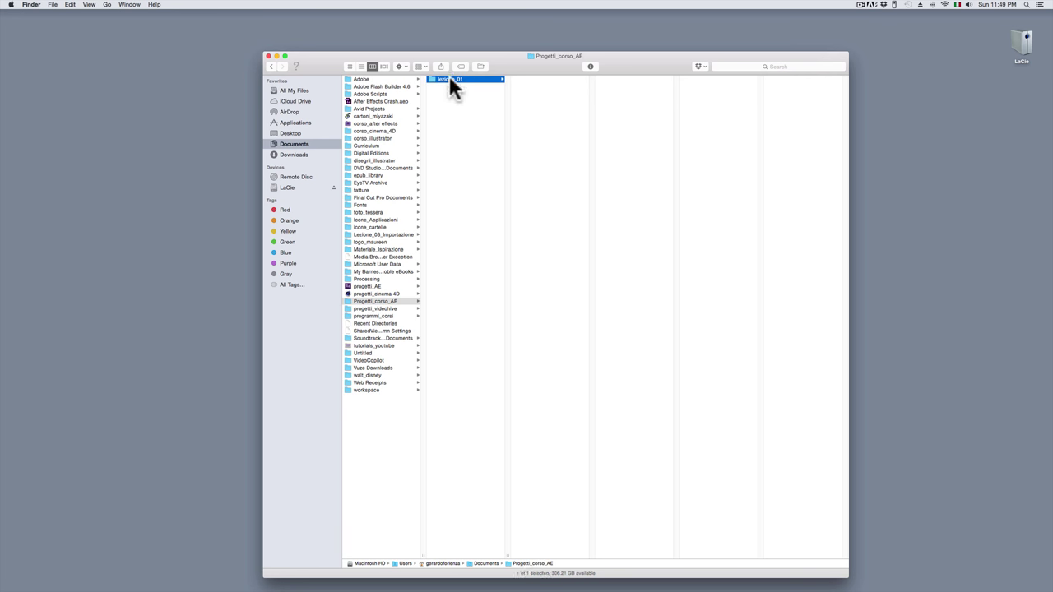
left_click_drag(524, 57, 461, 39)
left_click(370, 68)
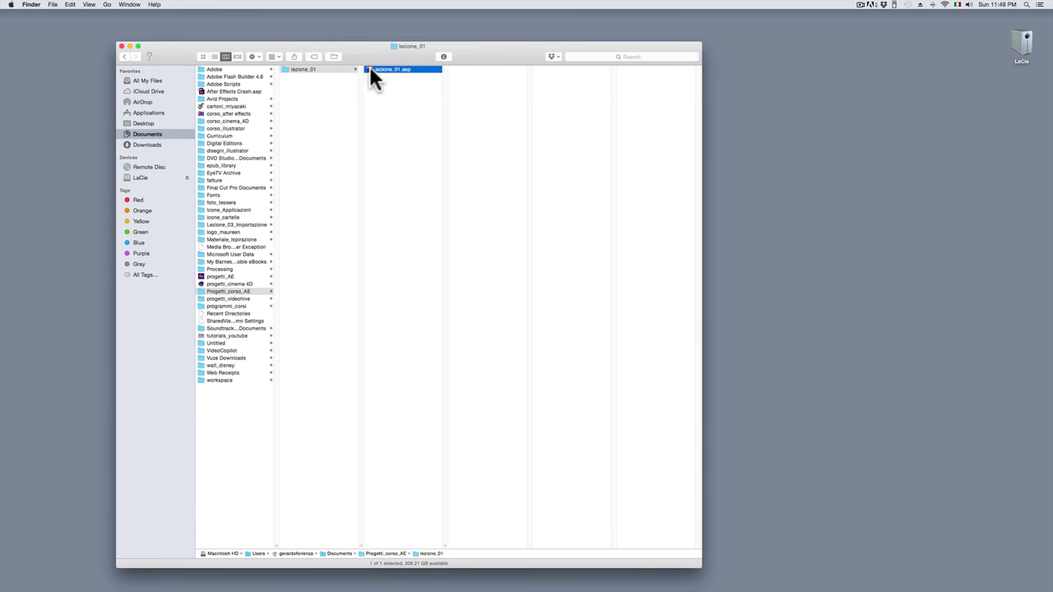